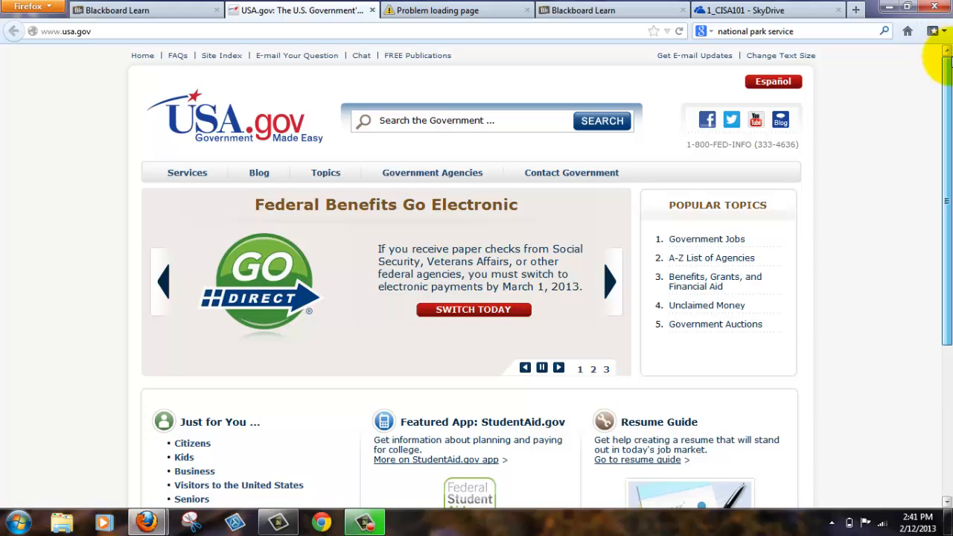
Search Windows for "snip", launch Snipping Tool and move its window up above the USA.gov page's search area
drag(946, 92, 944, 107)
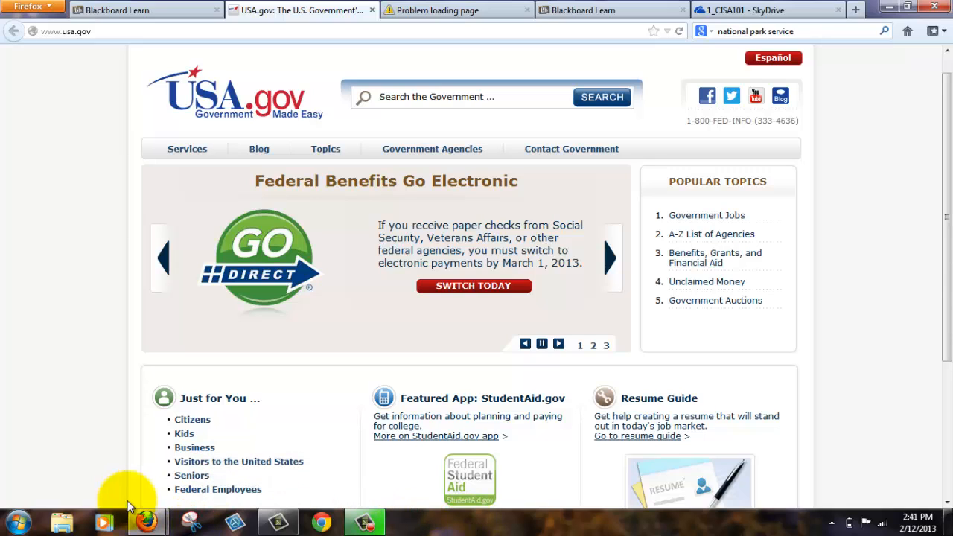
click(18, 526)
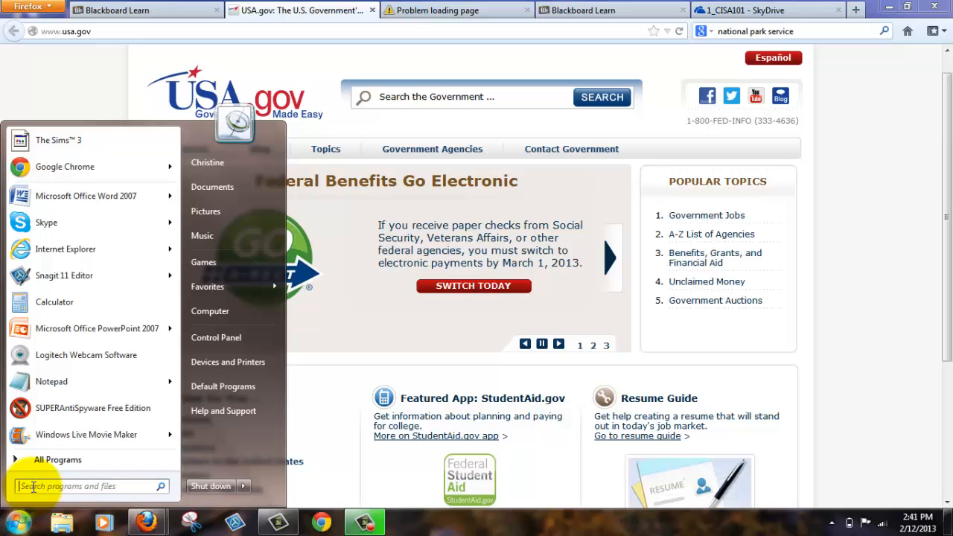
text(snip)
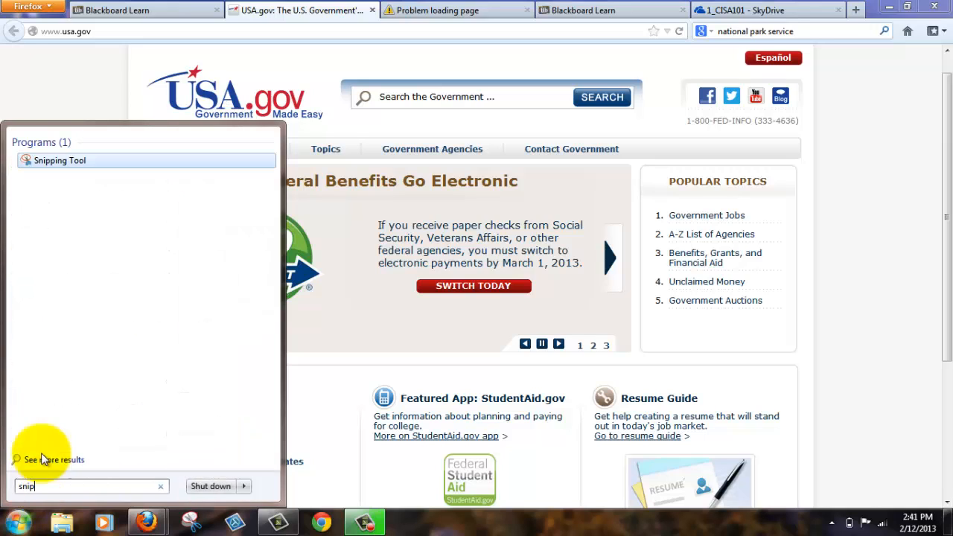
click(35, 165)
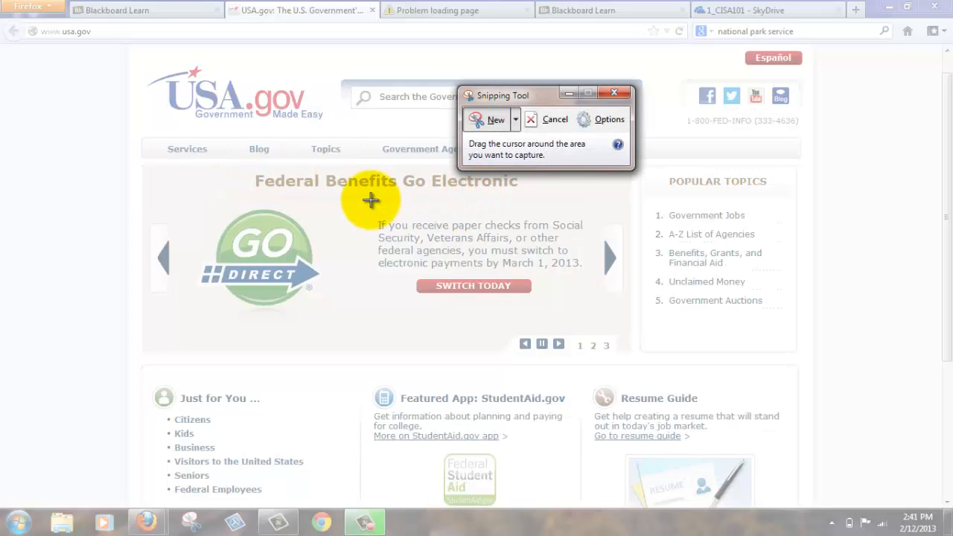
drag(538, 96, 631, 36)
Capture an irregular area of the USA.gov page with a Free-form Snip and look over the capture
click(609, 62)
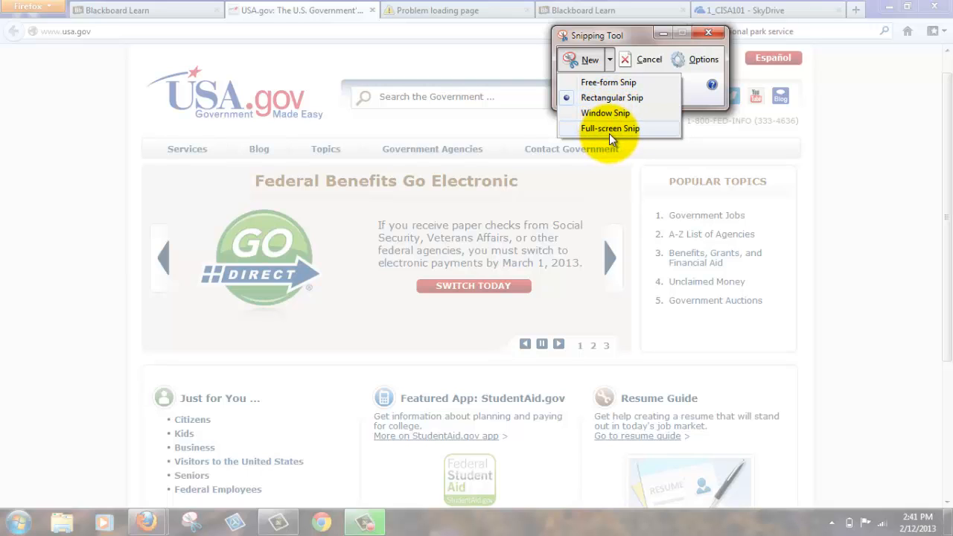
click(609, 82)
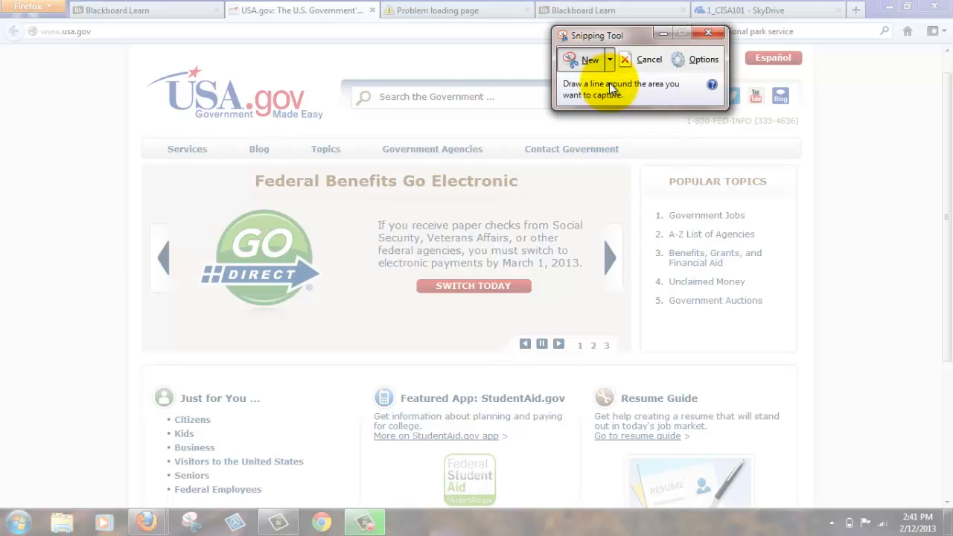
mouse_move(392, 125)
mouse_down()
mouse_move(266, 144)
mouse_move(186, 357)
mouse_move(127, 455)
mouse_move(419, 402)
mouse_move(638, 325)
mouse_move(606, 133)
mouse_move(372, 75)
mouse_move(366, 103)
mouse_up()
scroll(566, 368, down, 3)
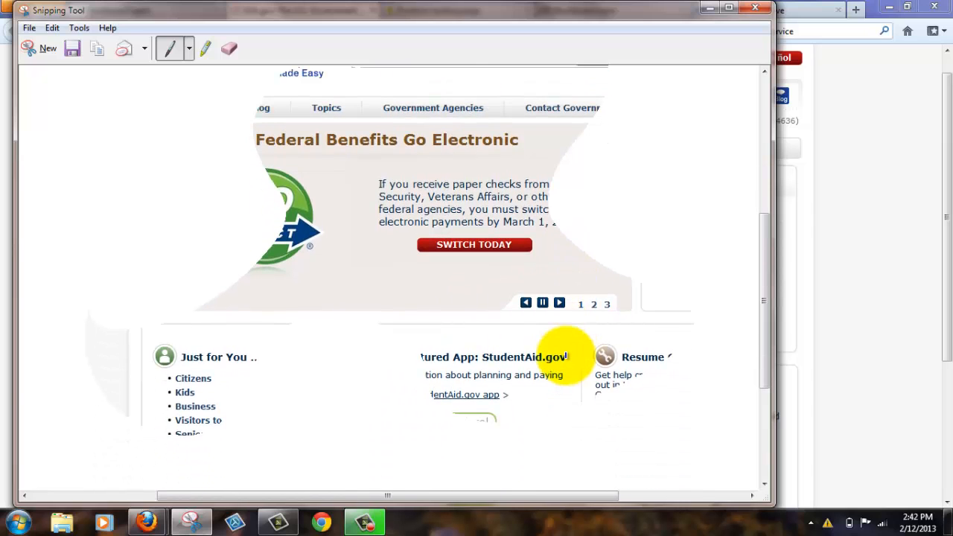
scroll(566, 357, up, 3)
Start a new Rectangular Snip and capture the page area from the navigation bar down past the Federal Benefits banner
click(36, 49)
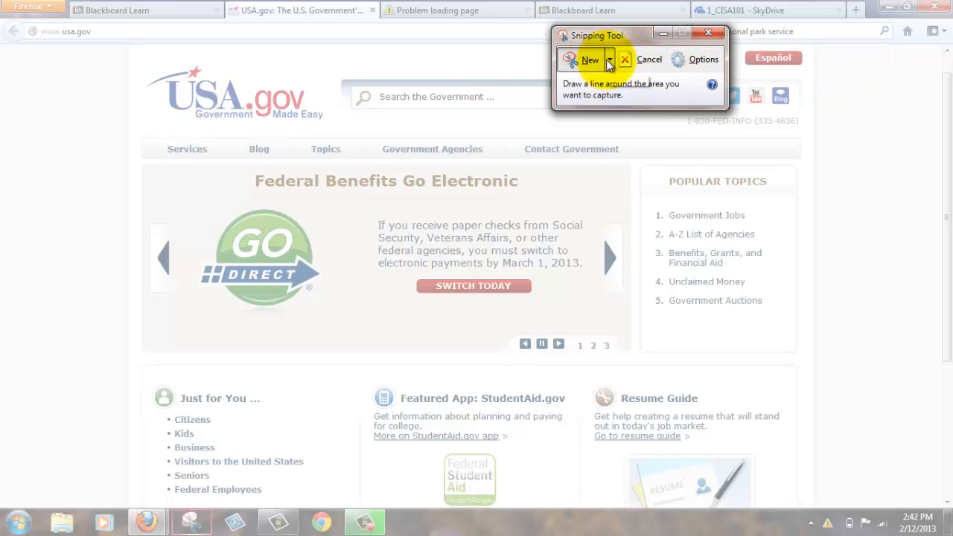
click(609, 60)
click(619, 96)
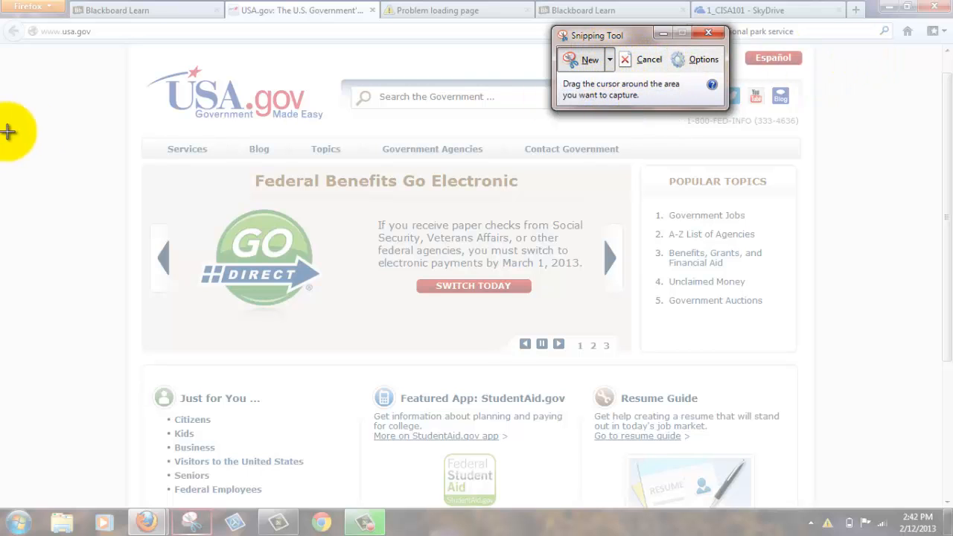
drag(149, 127, 695, 375)
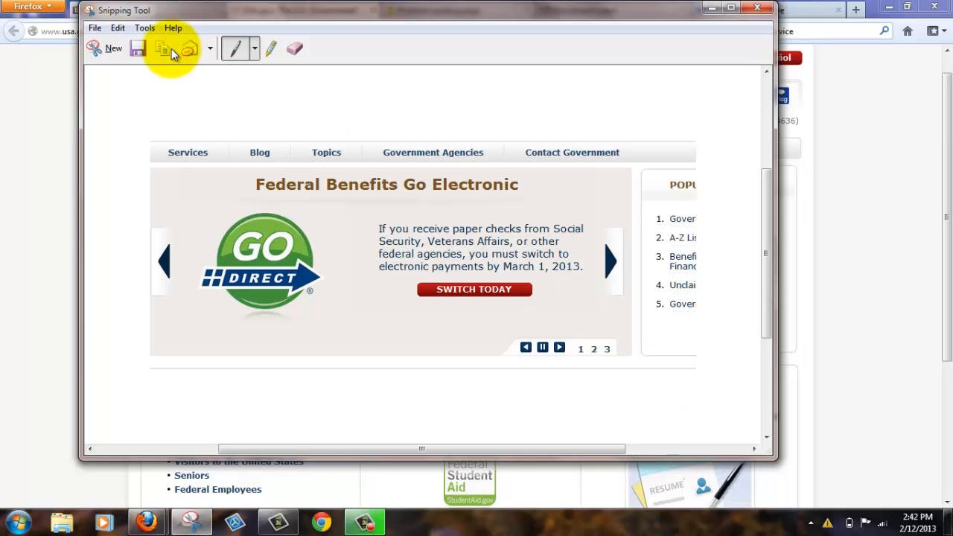
Start a new Window Snip and capture the whole Firefox window showing USA.gov
click(111, 51)
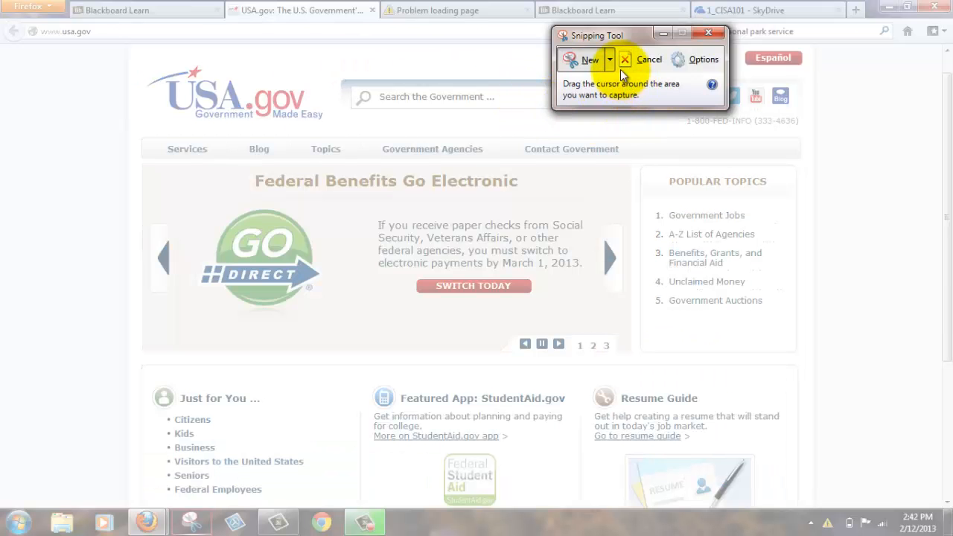
click(610, 61)
click(605, 113)
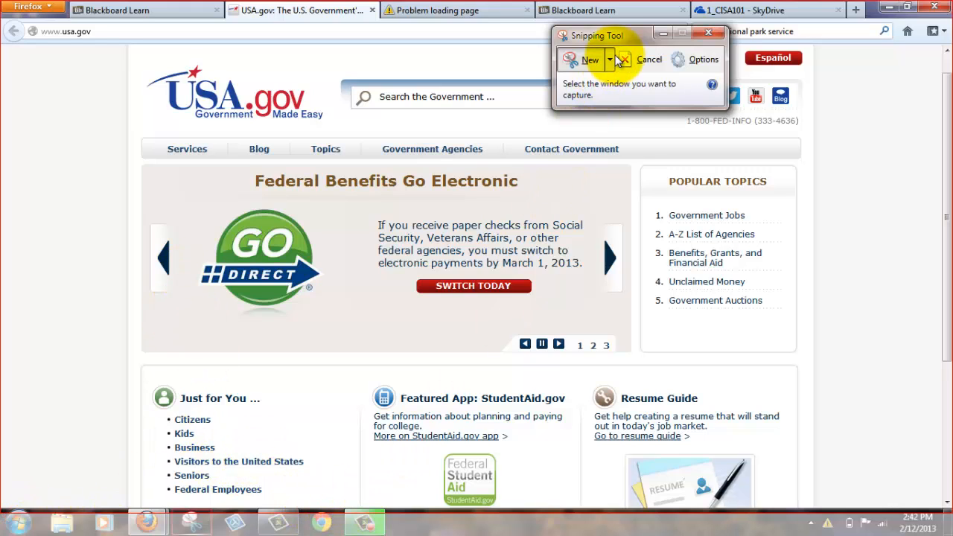
click(573, 65)
click(613, 61)
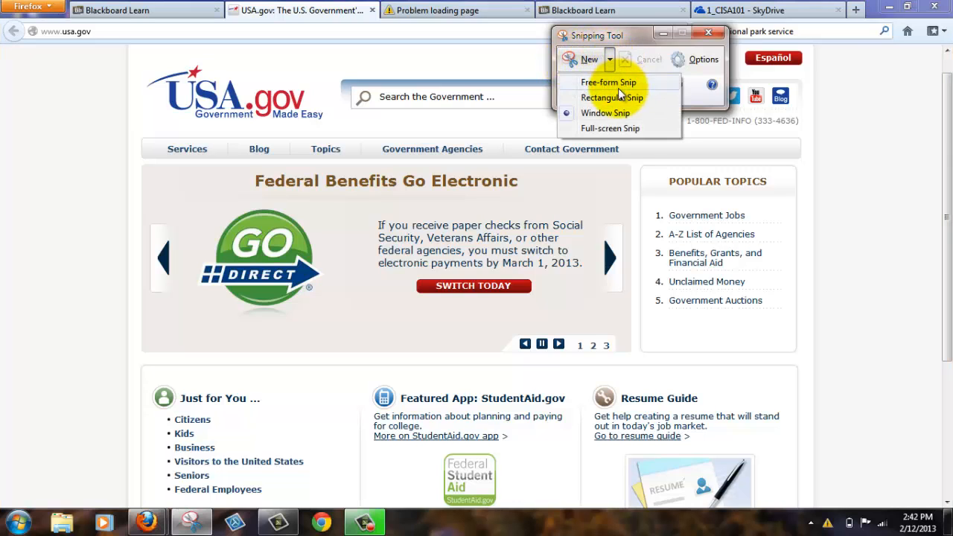
click(617, 108)
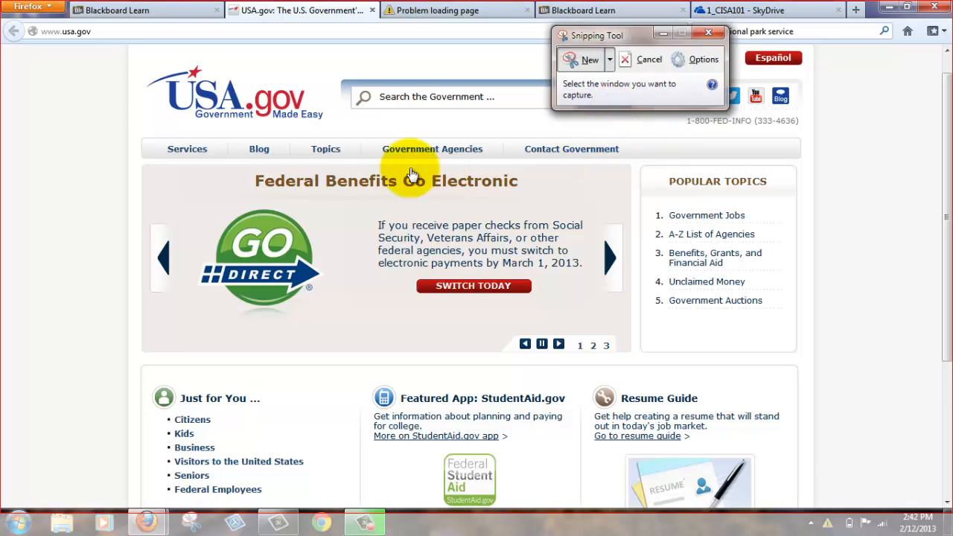
click(305, 149)
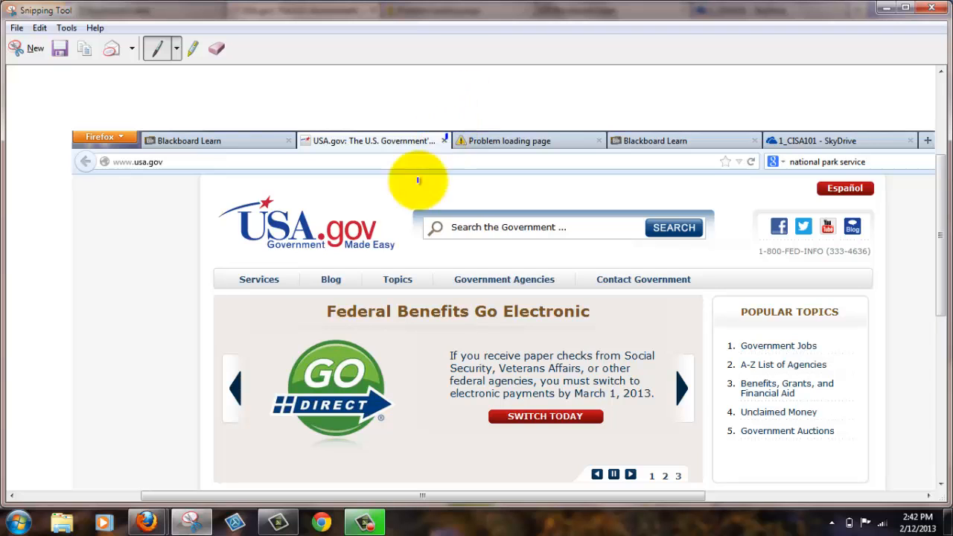
Draw a freehand face in blue pen on the snip between the USA.gov logo and the search box
drag(449, 140, 440, 196)
scroll(532, 404, down, 5)
scroll(531, 457, down, 8)
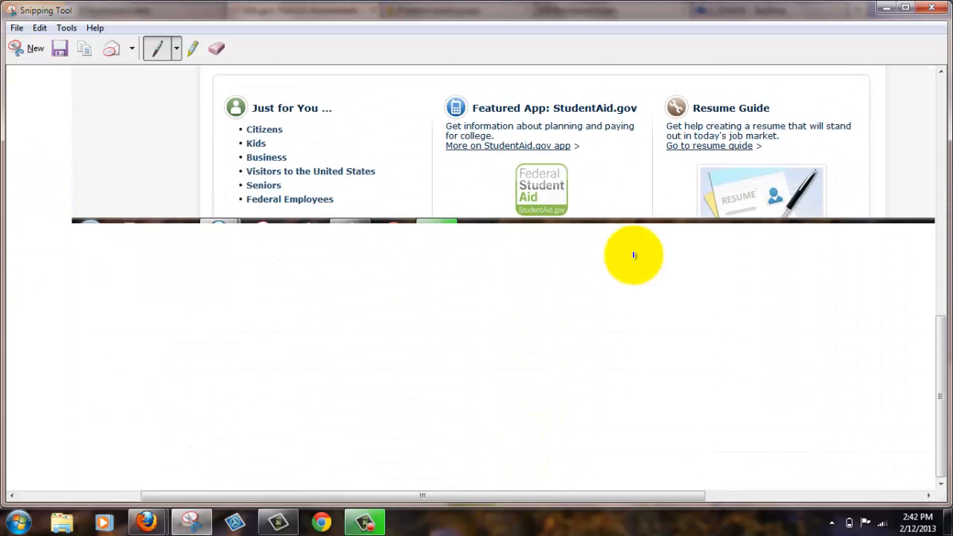
scroll(283, 294, up, 8)
scroll(285, 266, up, 3)
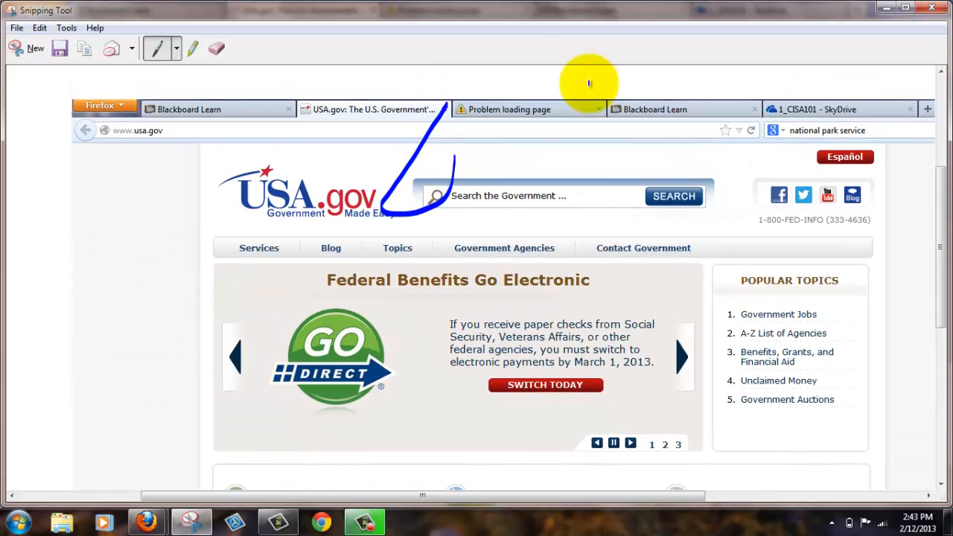
mouse_move(445, 107)
mouse_down()
mouse_move(443, 177)
mouse_move(448, 170)
mouse_up()
Highlight the "Federal Benefits Go Electronic" heading in yellow and erase the blue pen drawing from the snip
click(193, 48)
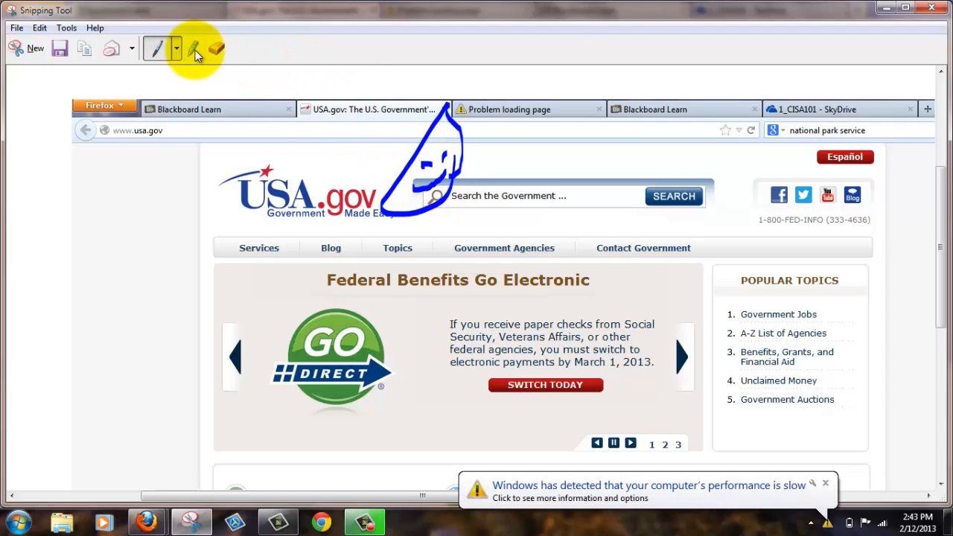
mouse_move(277, 280)
mouse_down()
mouse_move(655, 266)
mouse_move(213, 291)
mouse_move(689, 283)
mouse_up()
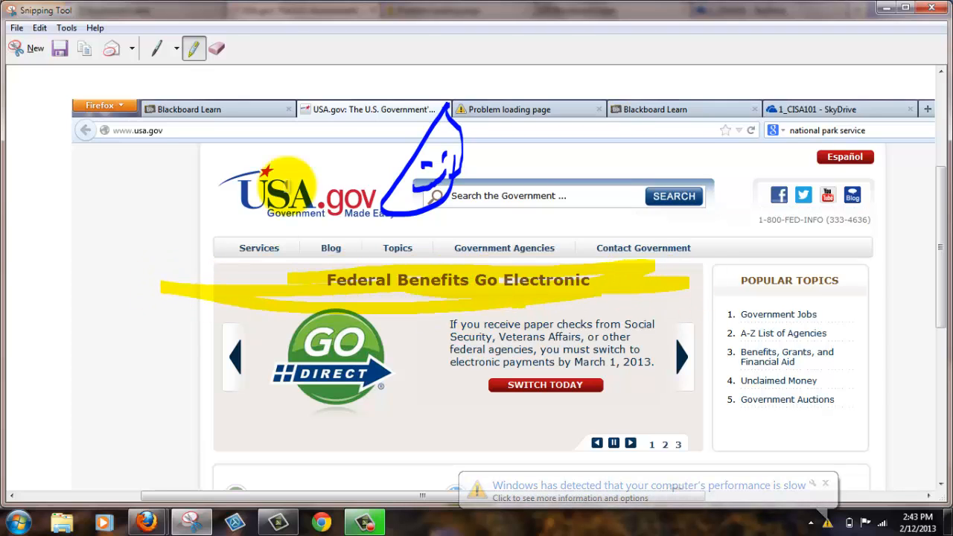
click(212, 52)
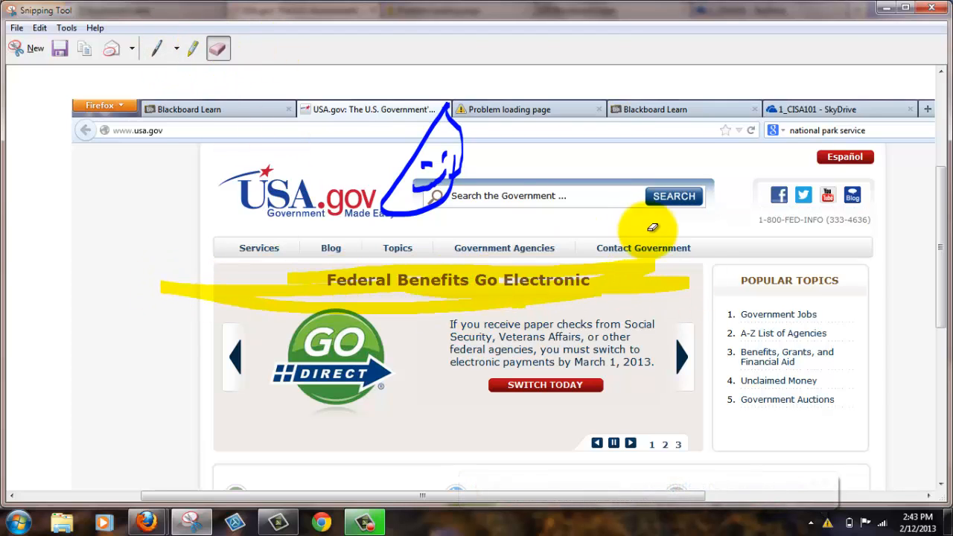
click(421, 163)
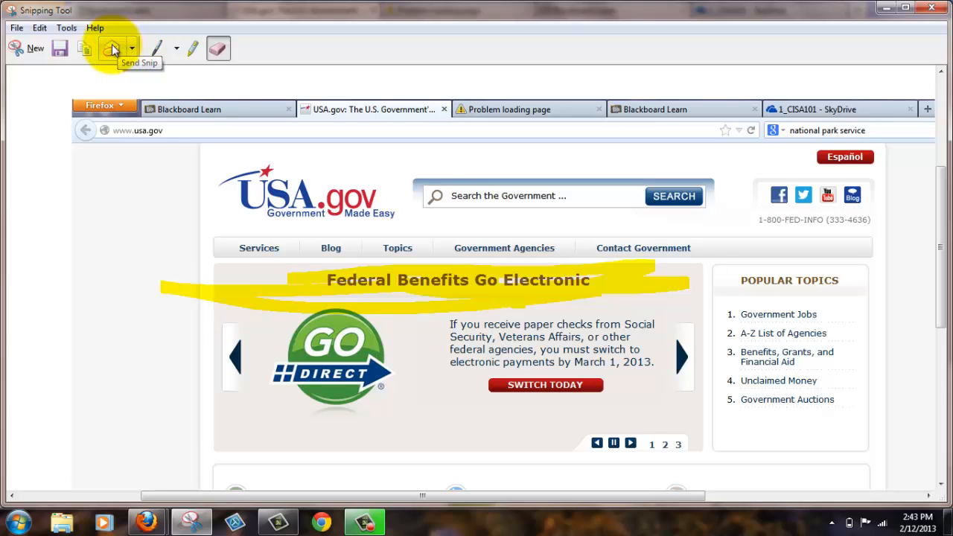
Start saving the snip under a new name and enter "Practice Snip" as the file name
click(16, 30)
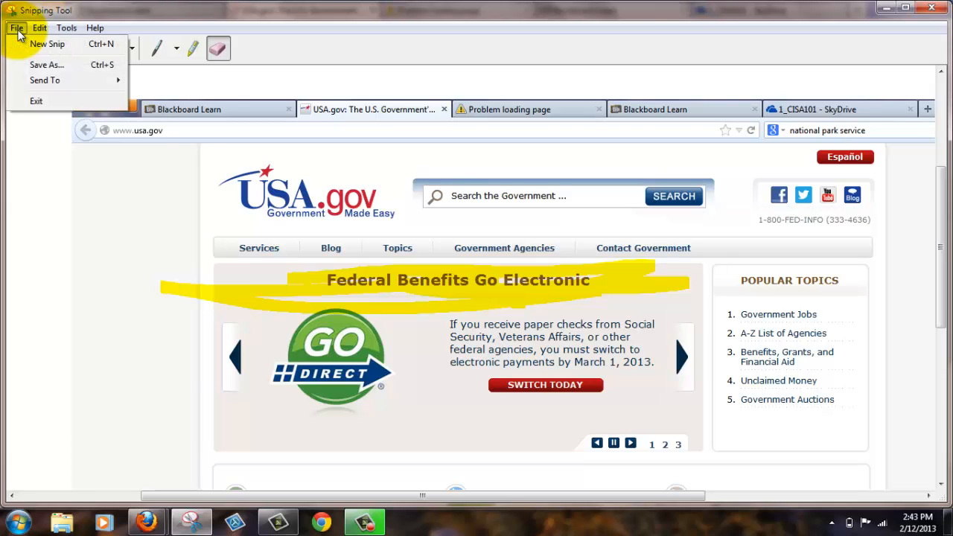
click(42, 68)
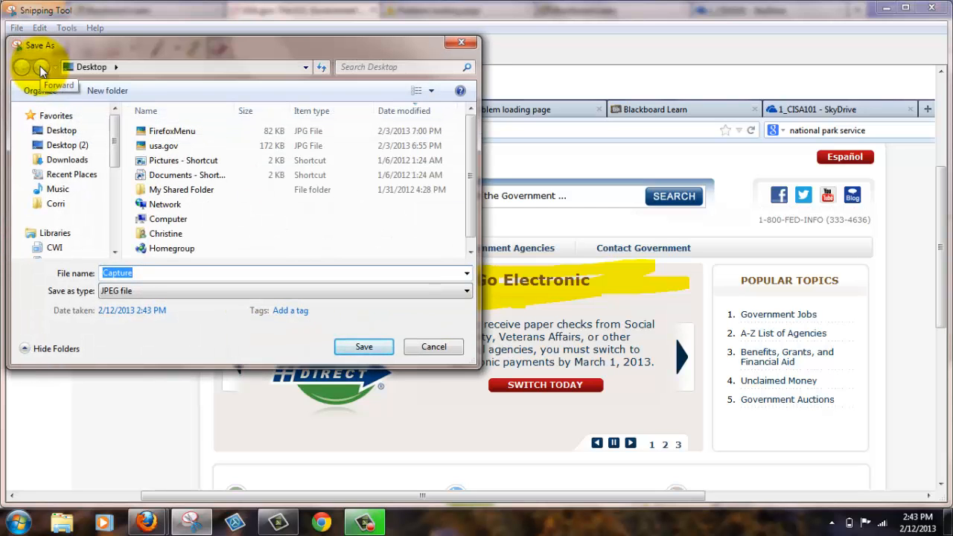
text(ap)
key(BackSpace)
key(BackSpace)
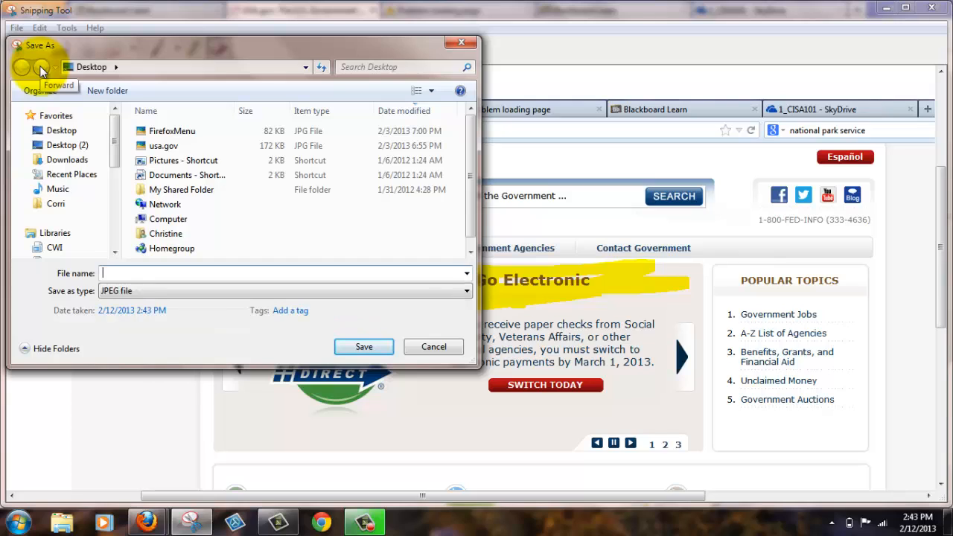
text(Para)
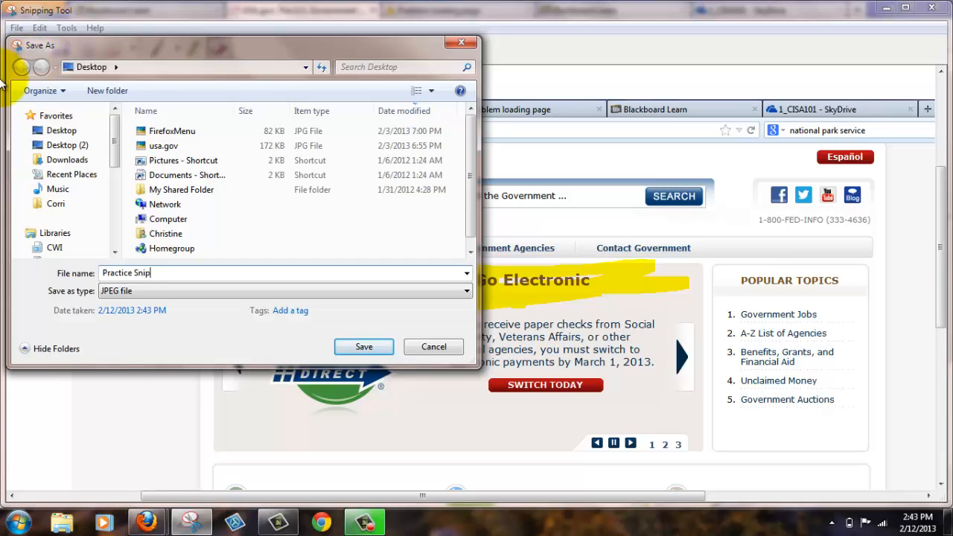
Change the save type to Portable Network Graphic file (PNG) and switch it back to JPEG file
click(126, 291)
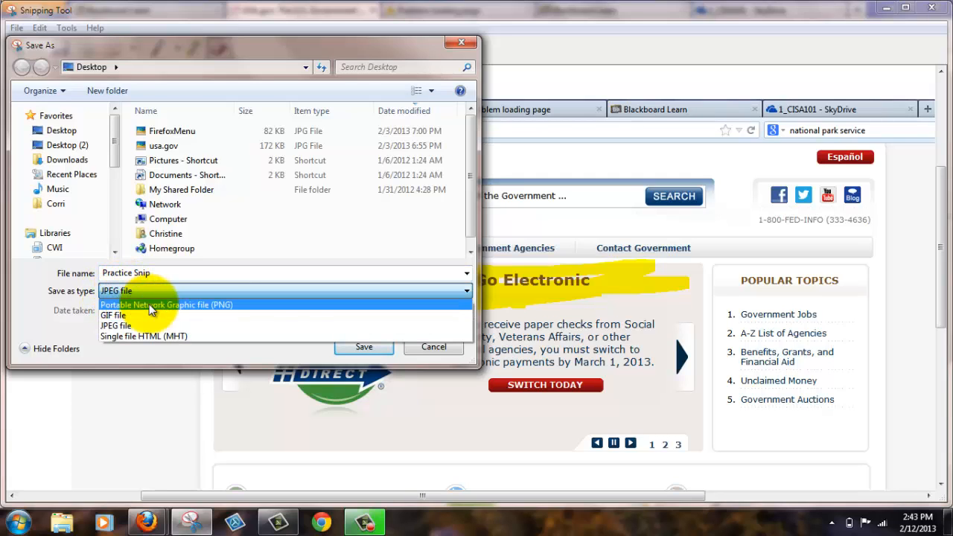
click(153, 308)
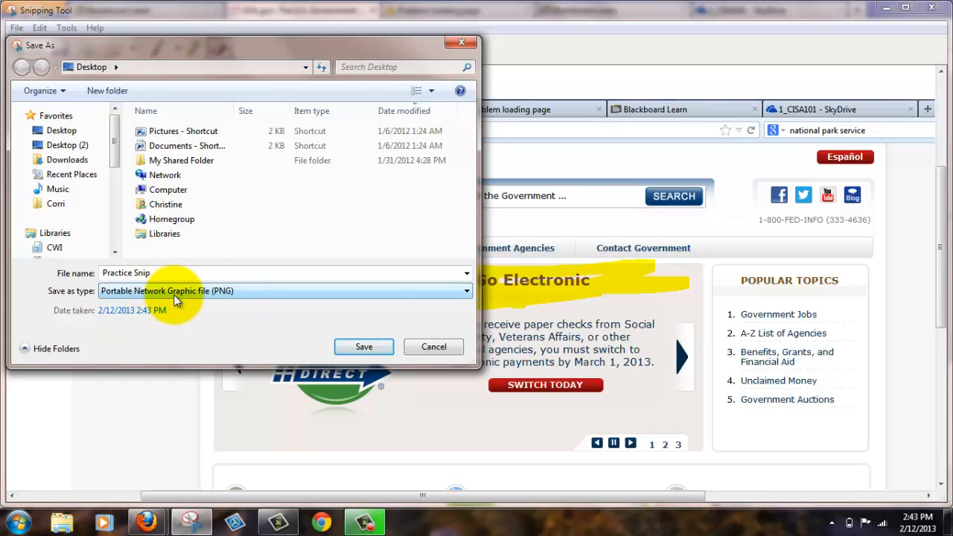
click(466, 291)
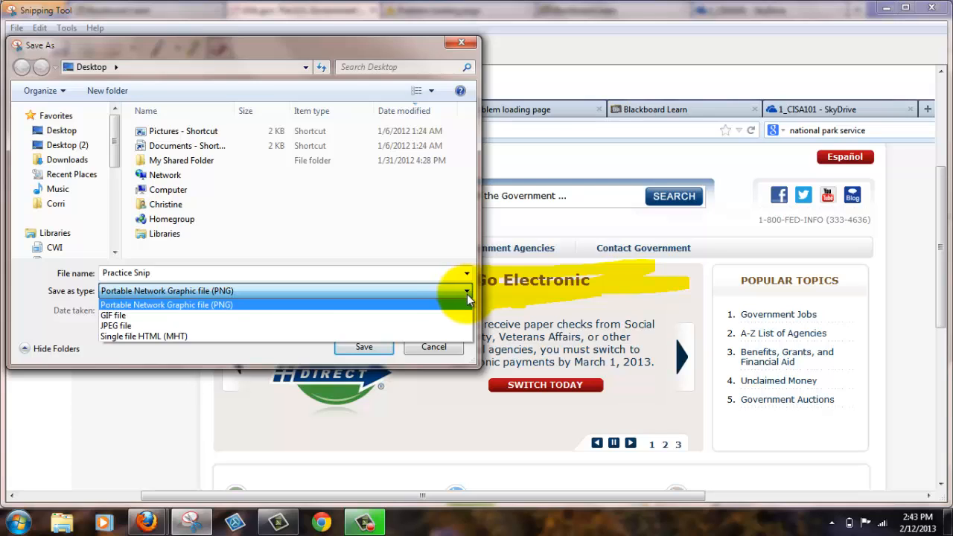
click(398, 326)
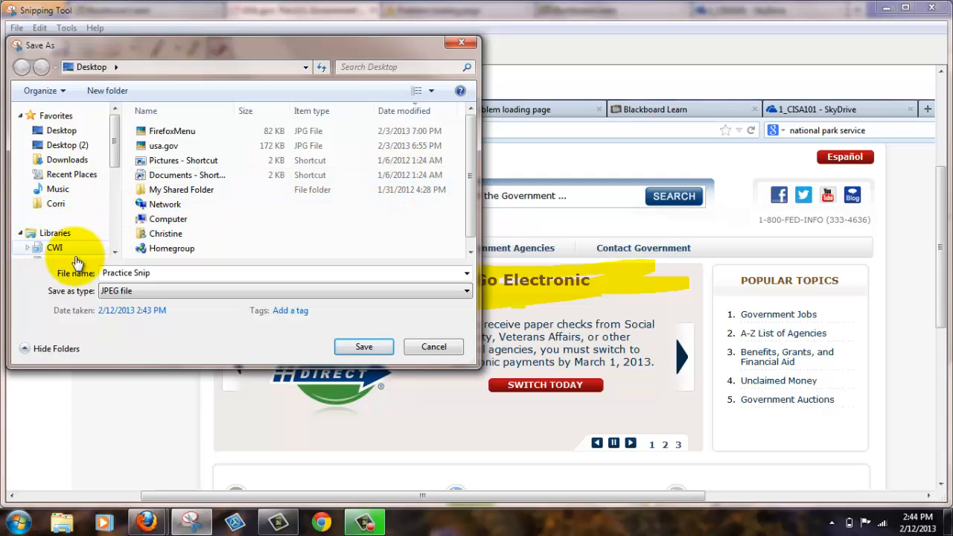
Save the snip in the Unit 1 folder inside Documents, CWI, CISA 101
drag(112, 148, 113, 172)
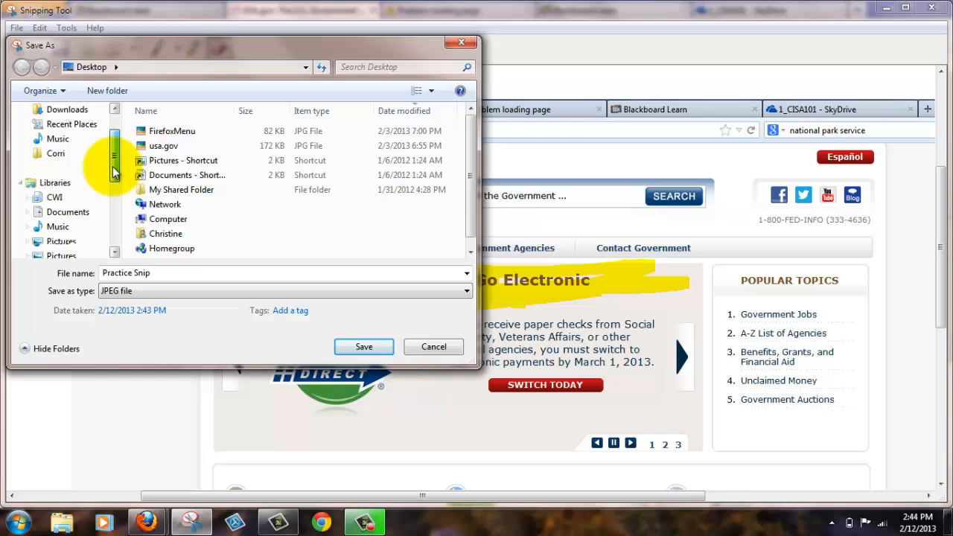
click(67, 213)
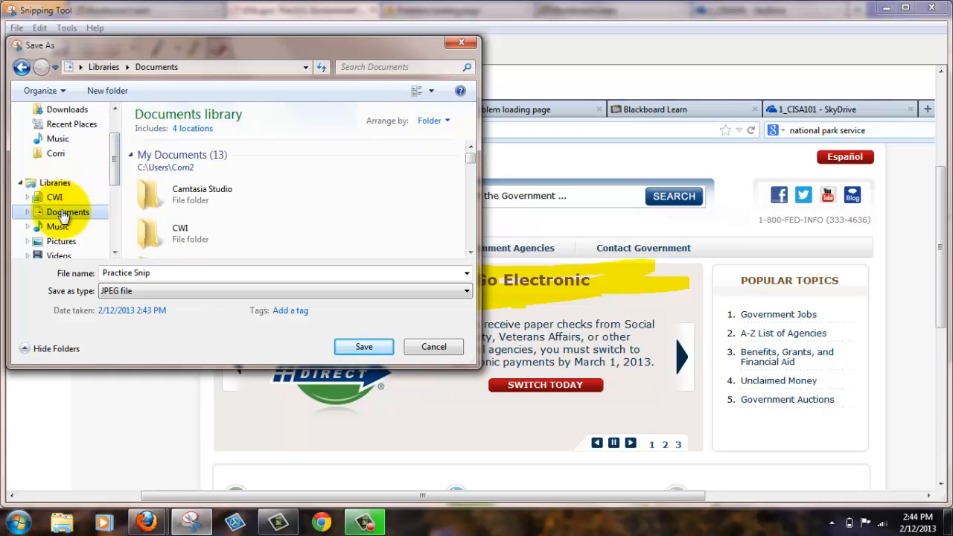
double_click(182, 231)
click(195, 157)
double_click(196, 155)
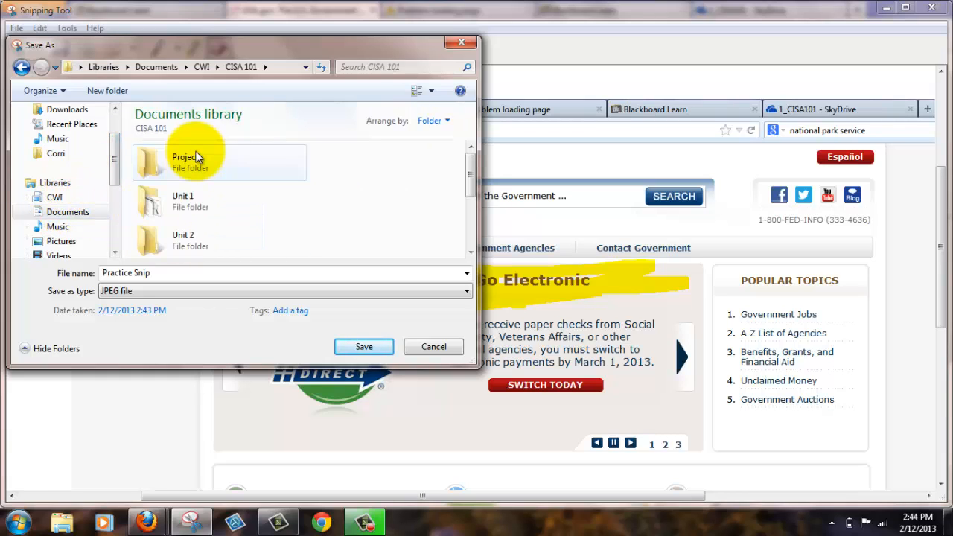
double_click(187, 207)
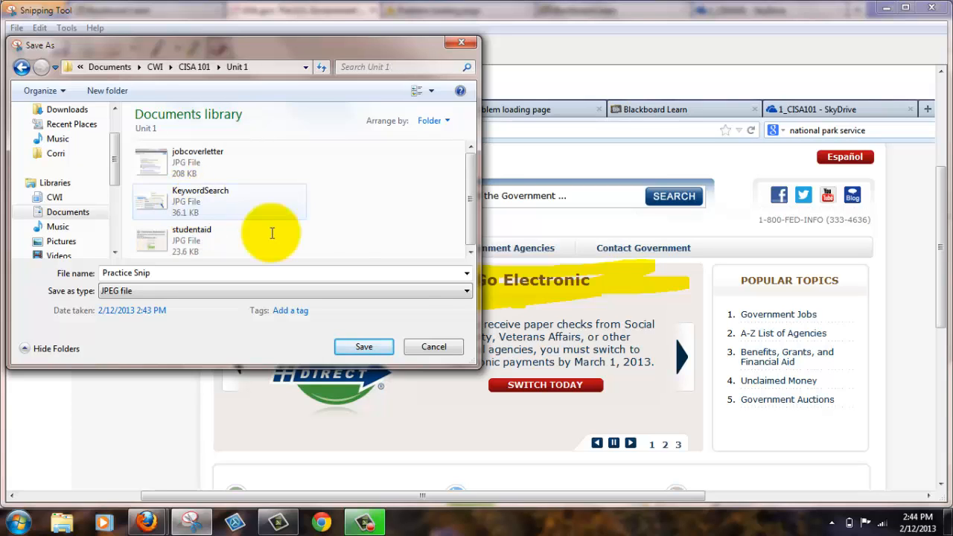
click(364, 352)
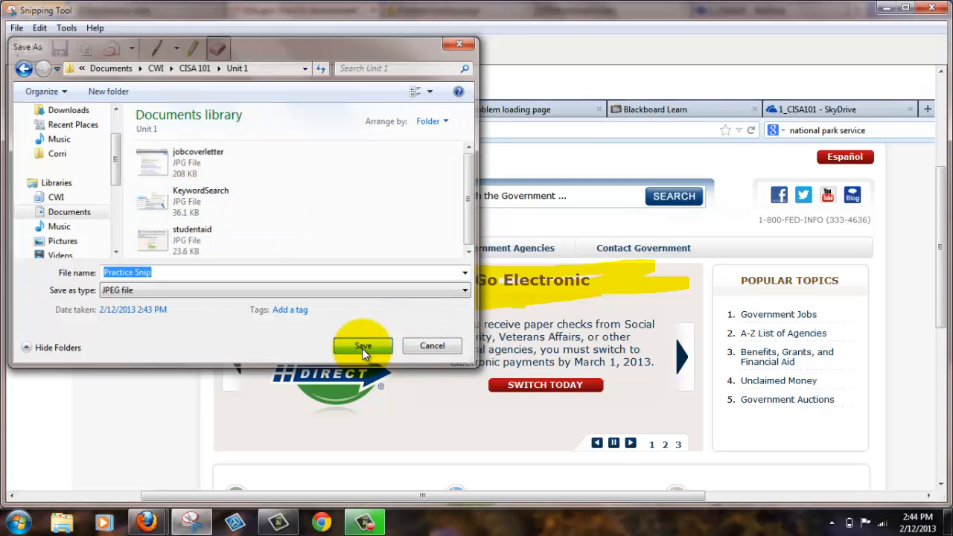
Switch to Windows Explorer and open the Unit 1 folder inside Documents, CWI, CISA 101 to locate the Practice Snip file
click(61, 523)
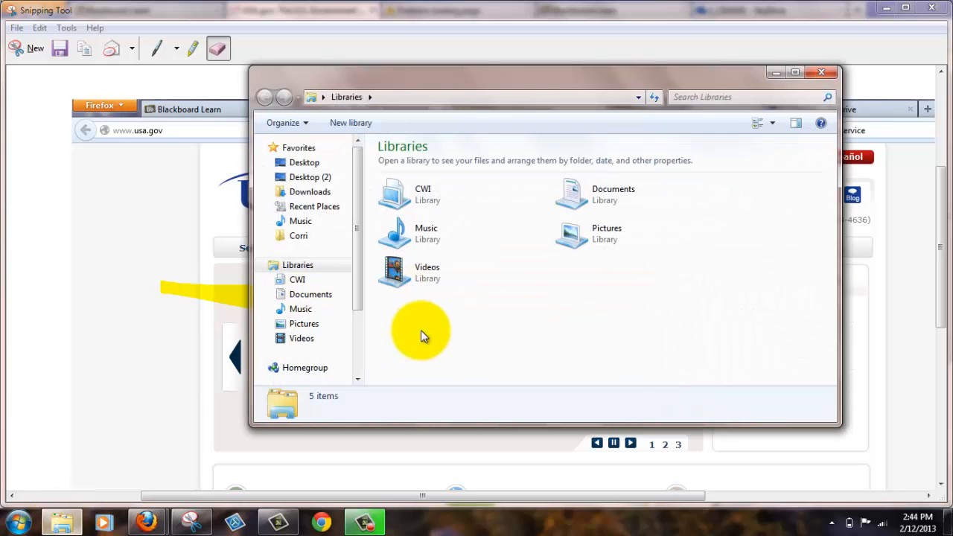
double_click(584, 188)
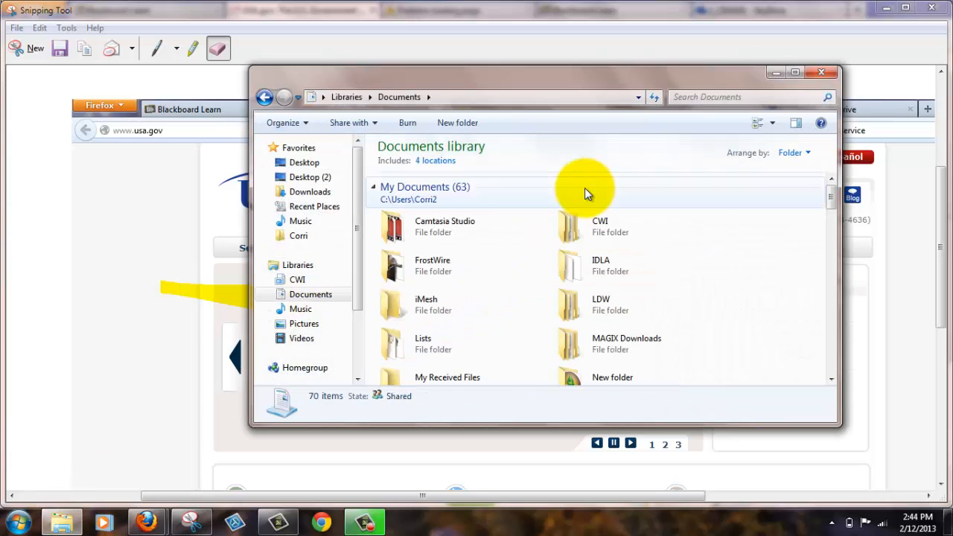
double_click(613, 226)
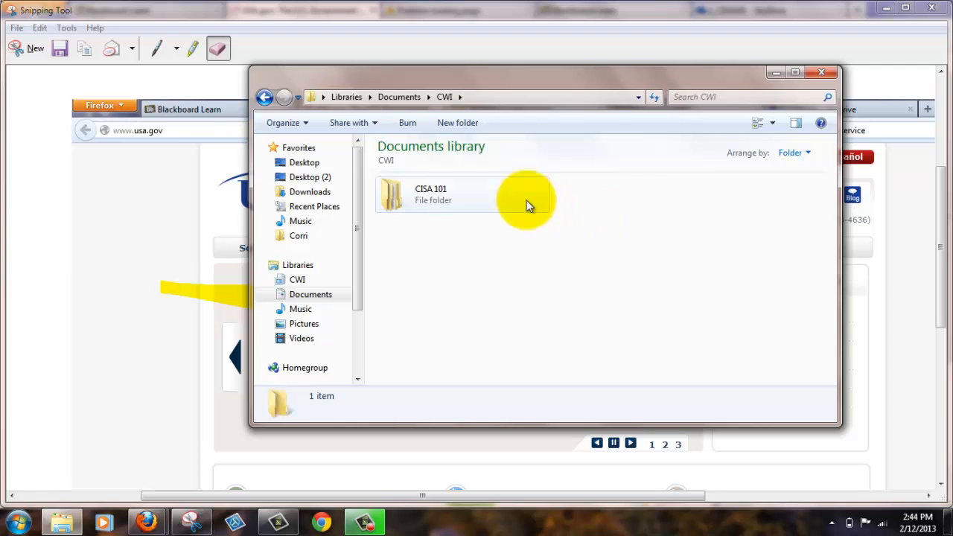
double_click(422, 197)
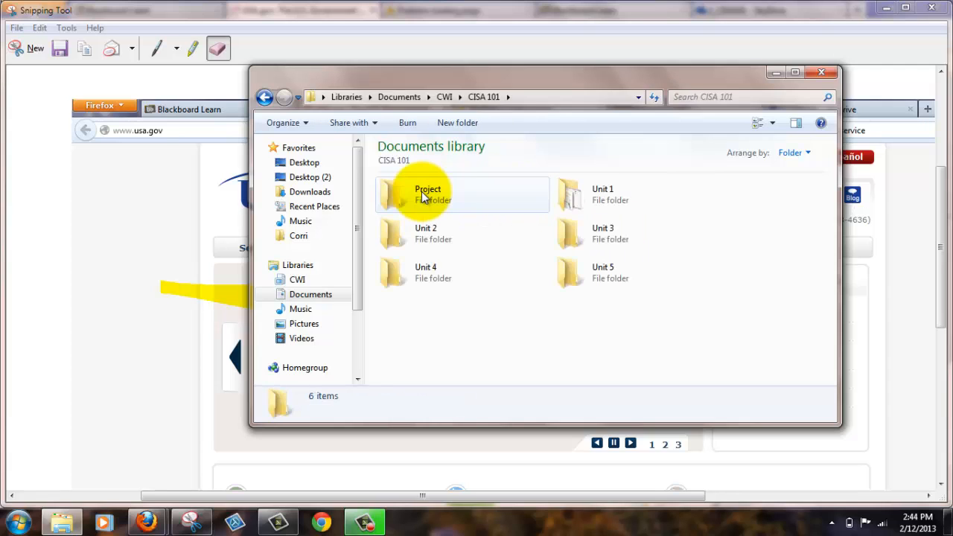
click(604, 202)
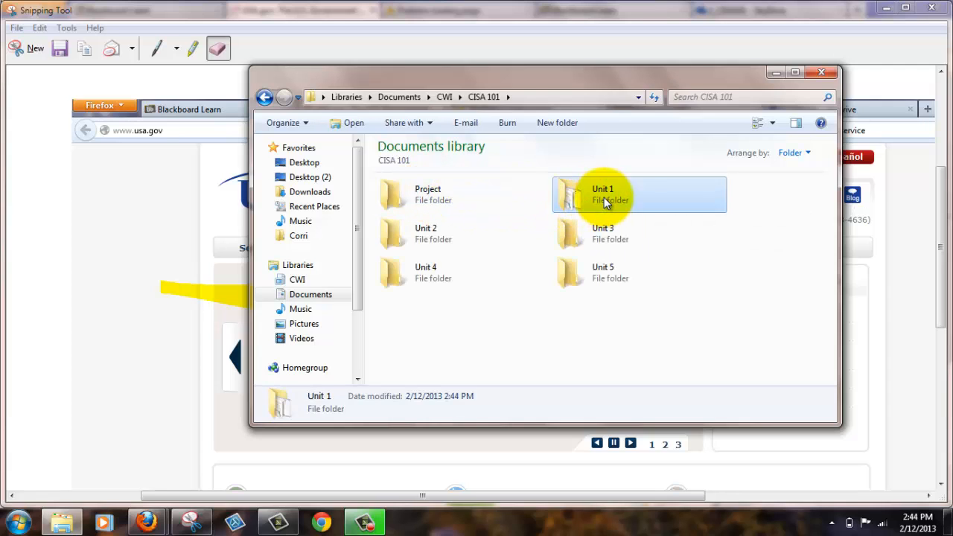
double_click(604, 203)
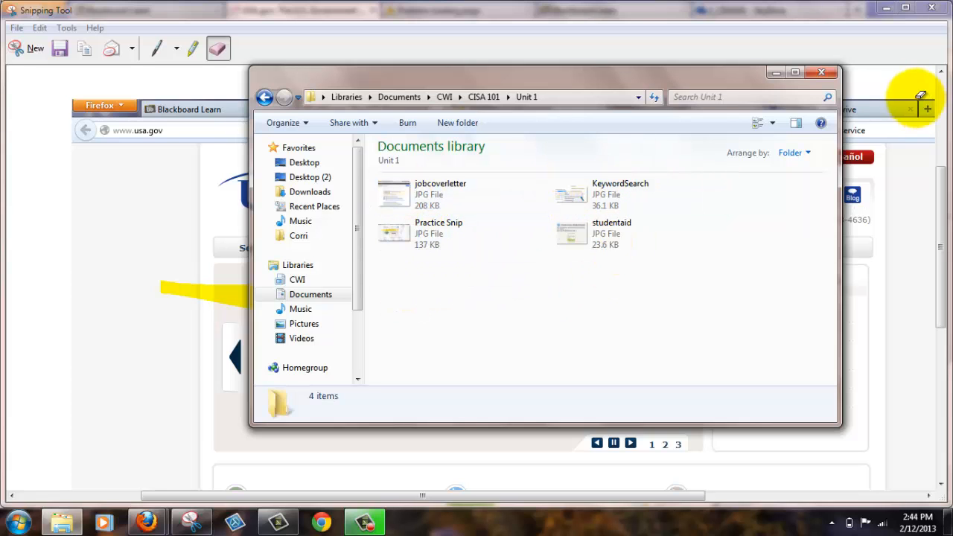
Close the Unit 1 folder window and the Snipping Tool to return to the USA.gov page
click(821, 72)
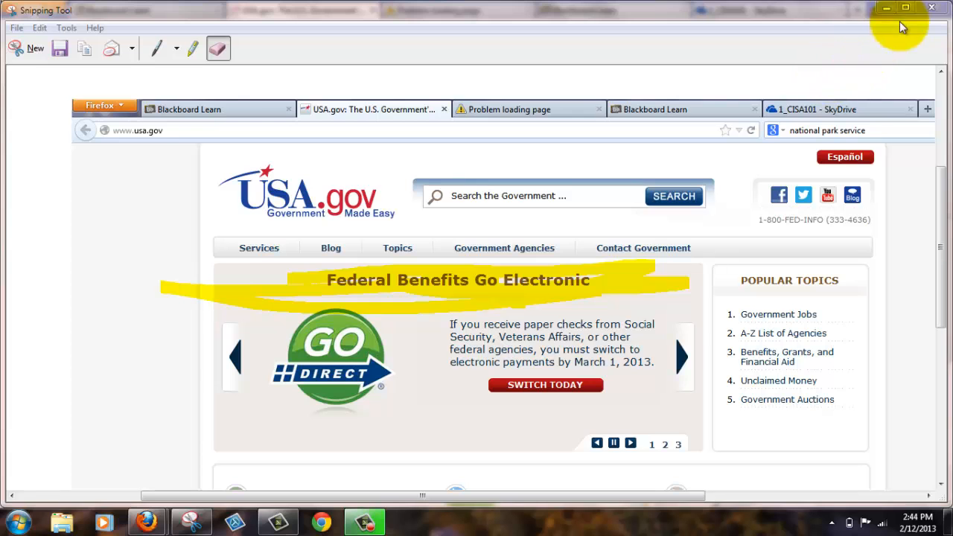
click(933, 8)
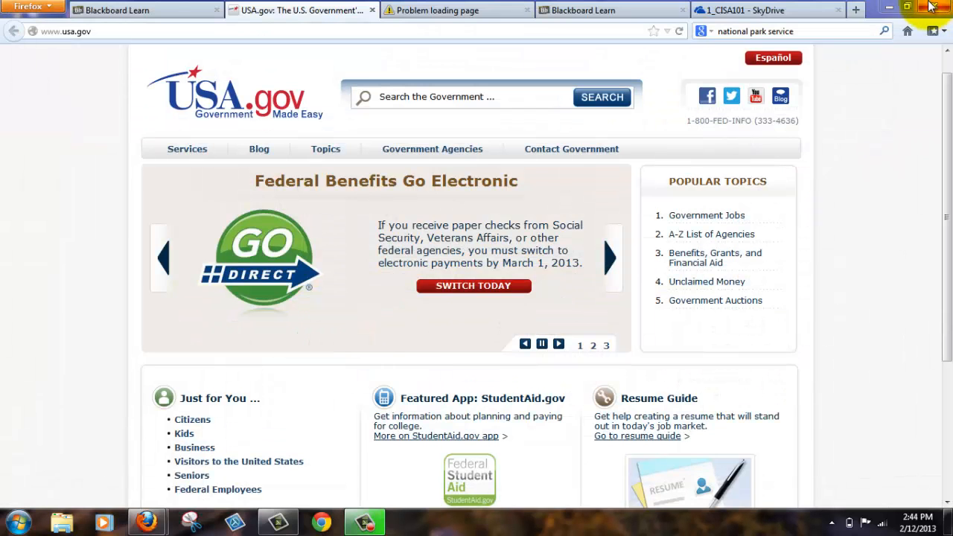